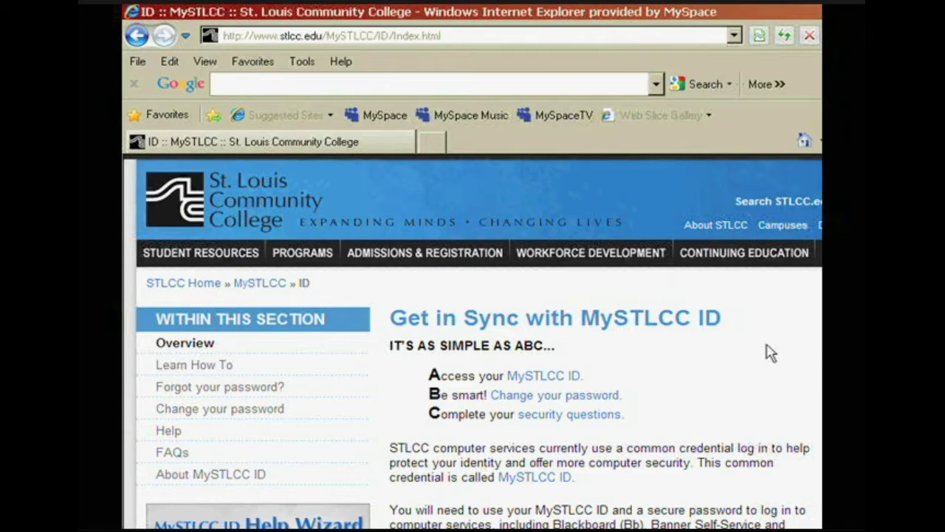
Look up the MySTLCC ID by student number, then submit the two reCAPTCHA words for a password change.
left_click(543, 378)
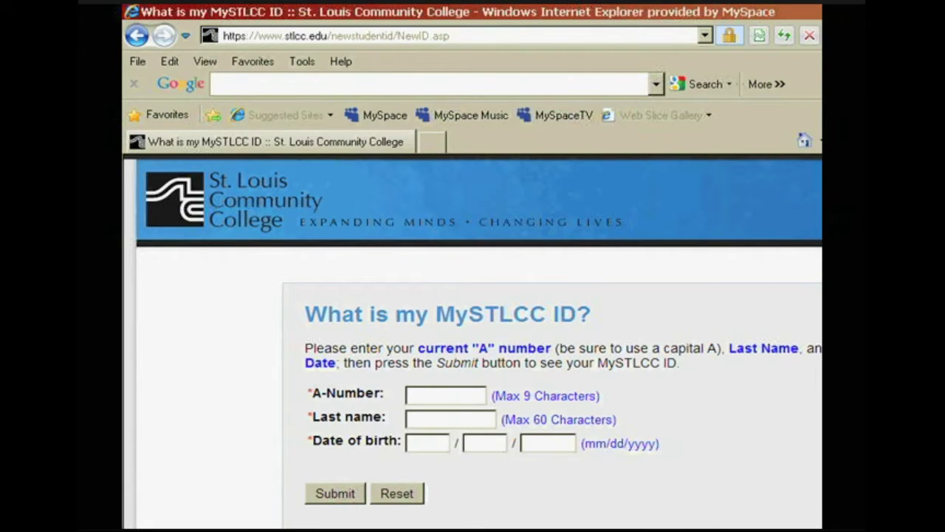
type("A12345678")
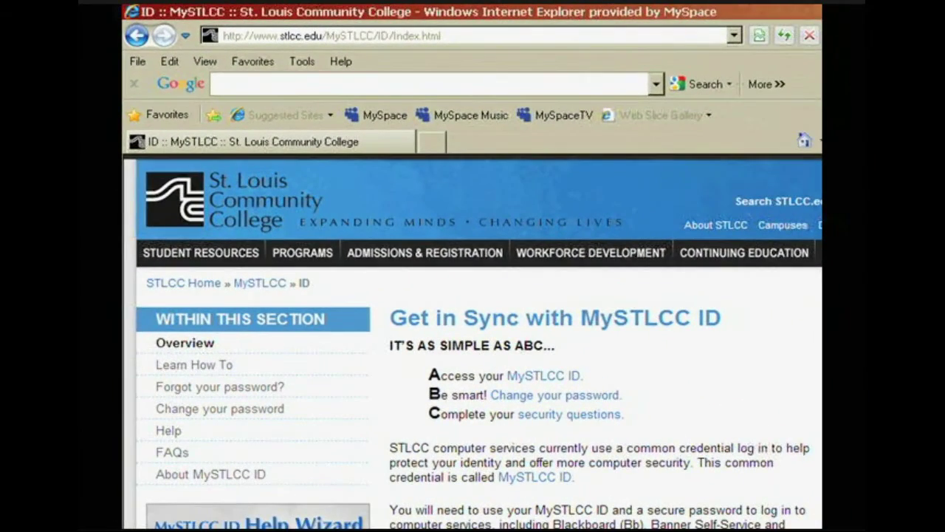
left_click(545, 399)
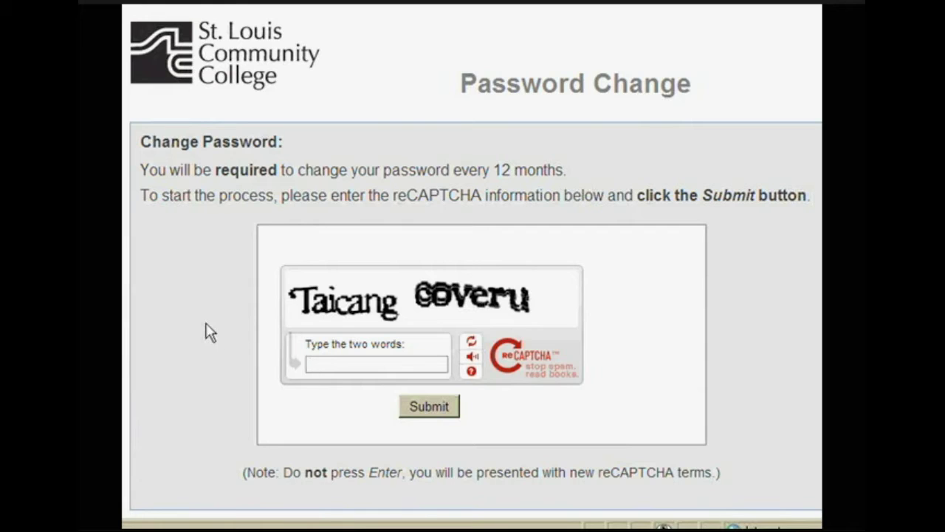
type("Taicang cover")
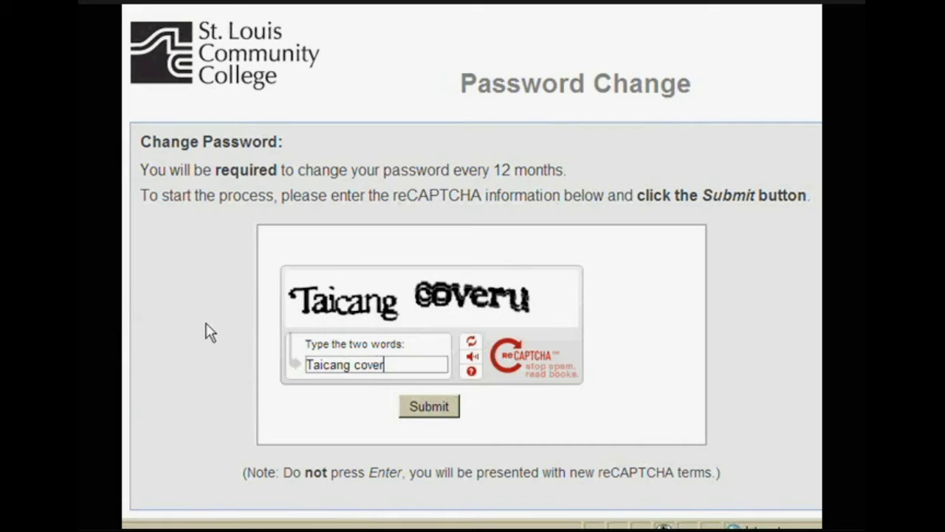
type("u")
left_click(432, 409)
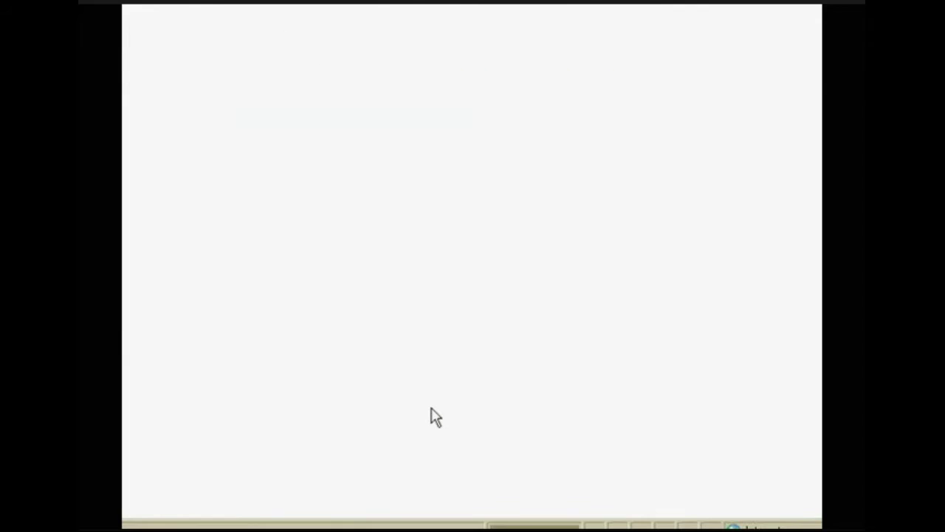
Enter the MySTLCC ID and the current password on the Password Change form.
type("new")
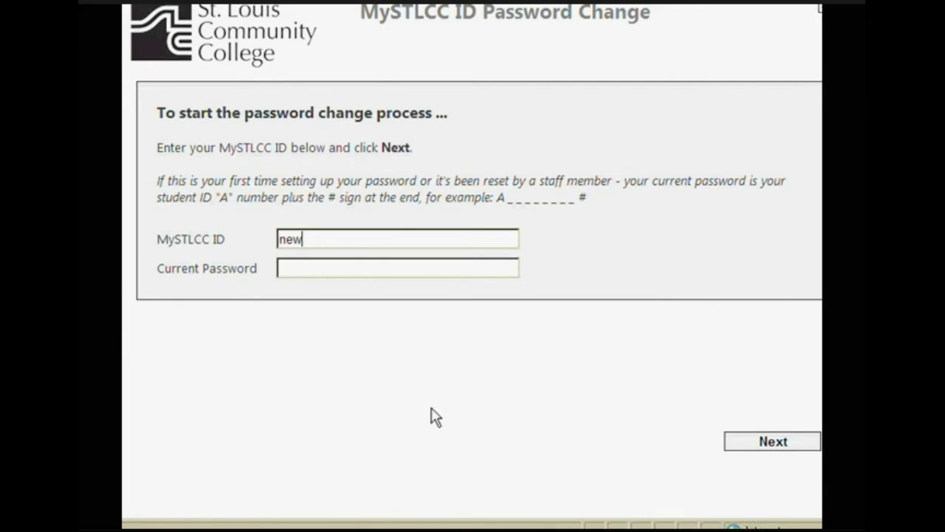
type("student")
key("Tab")
type("A123")
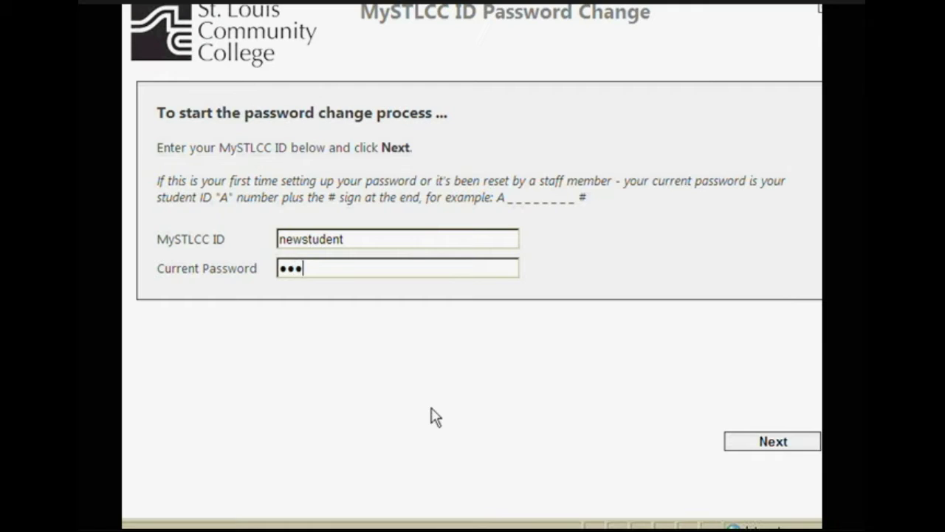
type("456789#")
Submit the credentials, then enter and confirm a new compliant password and finish the change.
left_click(773, 441)
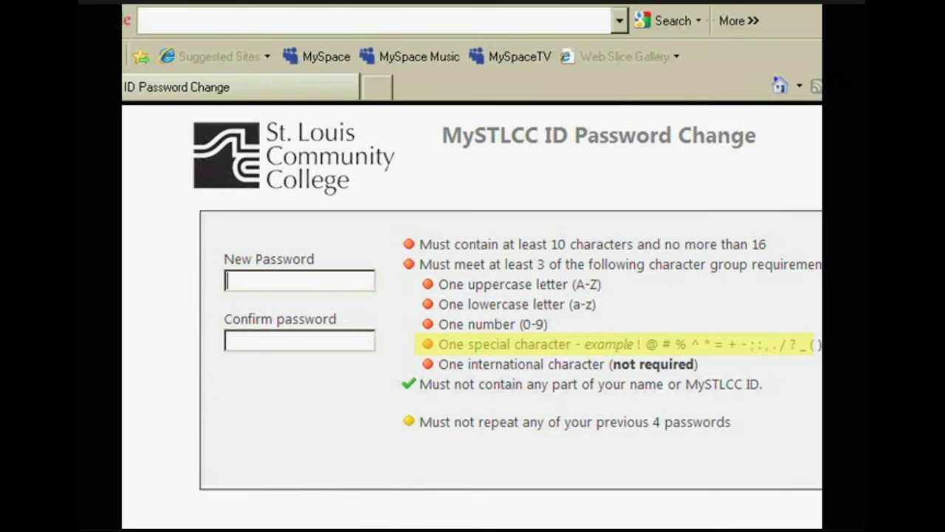
type("abcdeFghi12")
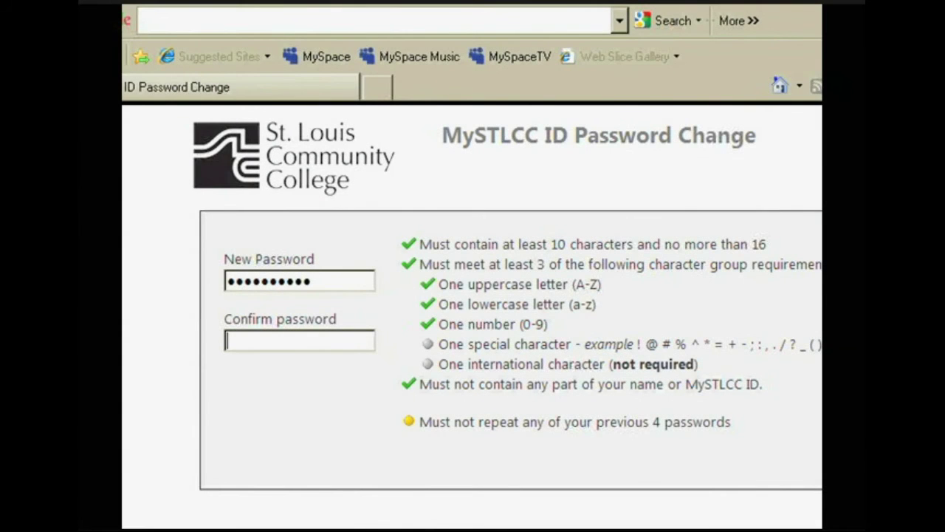
type("***********")
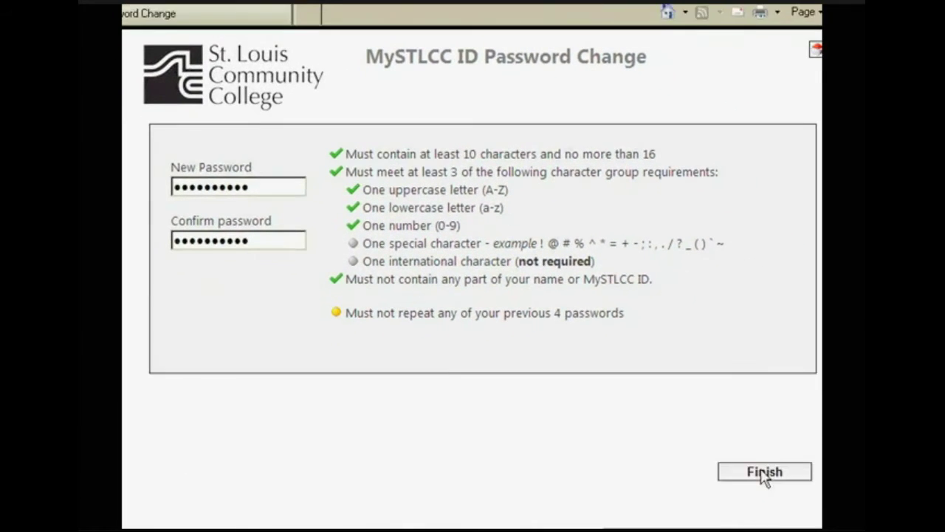
left_click(759, 467)
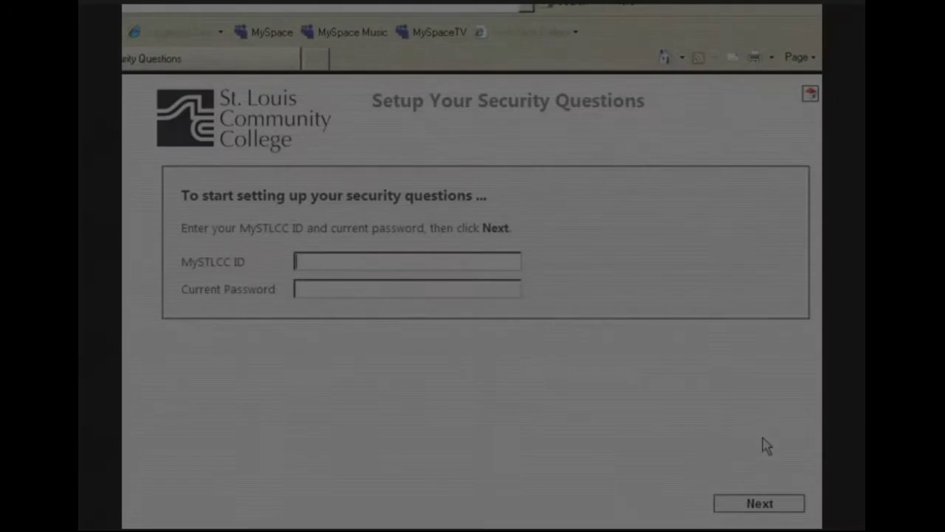
Sign in to Setup Your Security Questions with the MySTLCC ID and current password.
type("news")
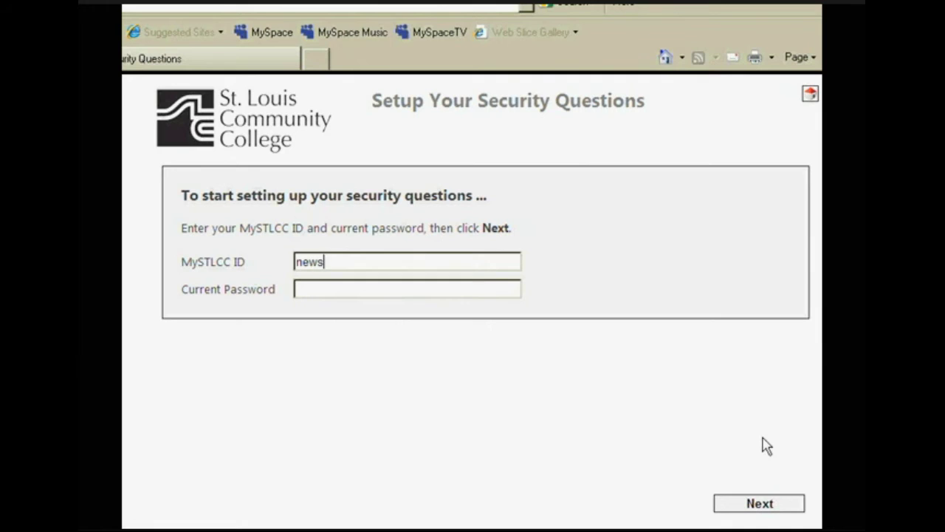
type("tudent******")
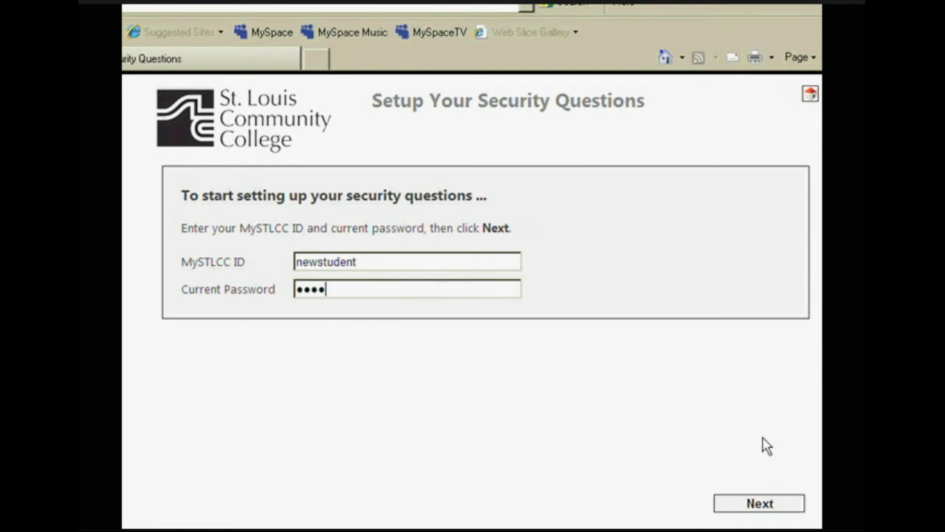
type("****")
left_click(753, 508)
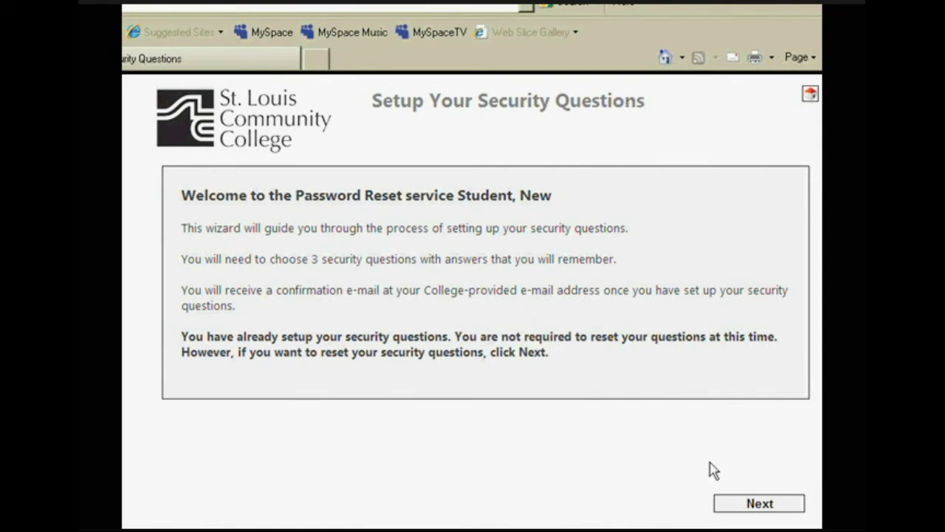
Set security question 1 to 'What is your favorite band?' and enter its answer.
left_click(759, 509)
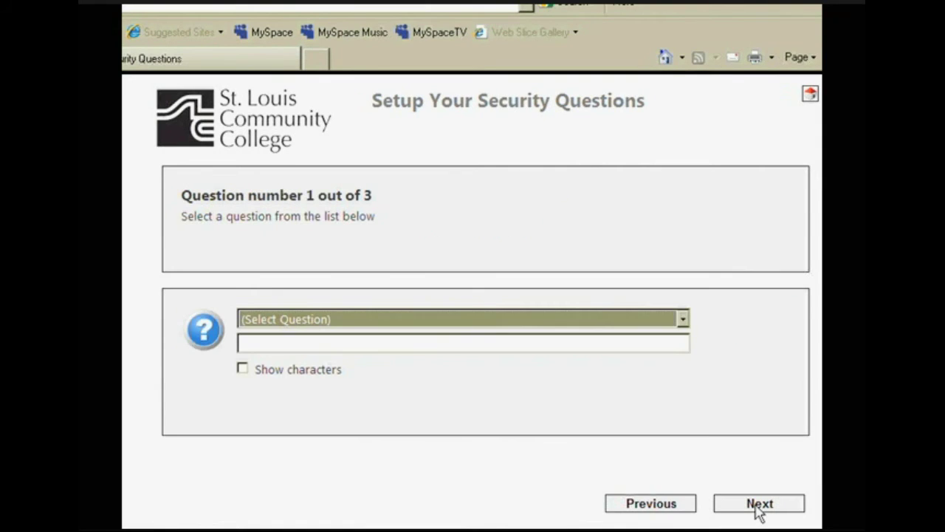
left_click(683, 321)
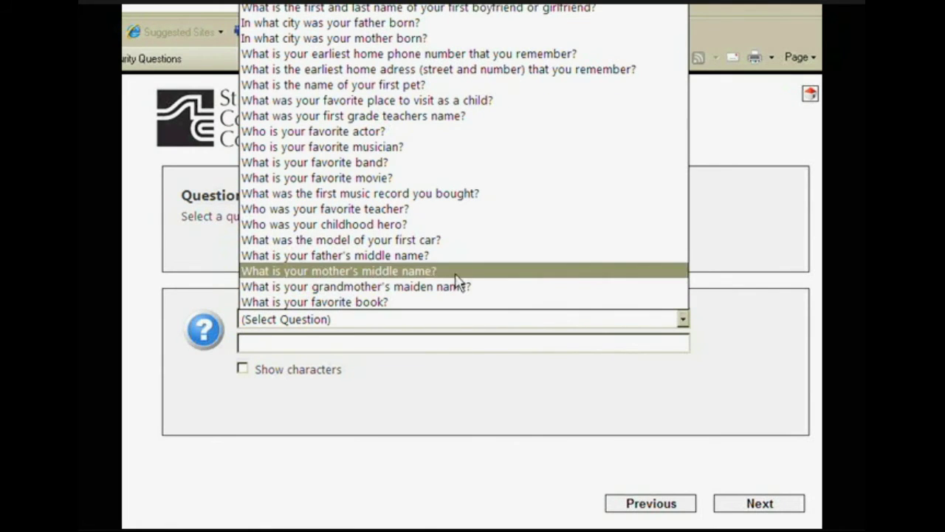
left_click(333, 164)
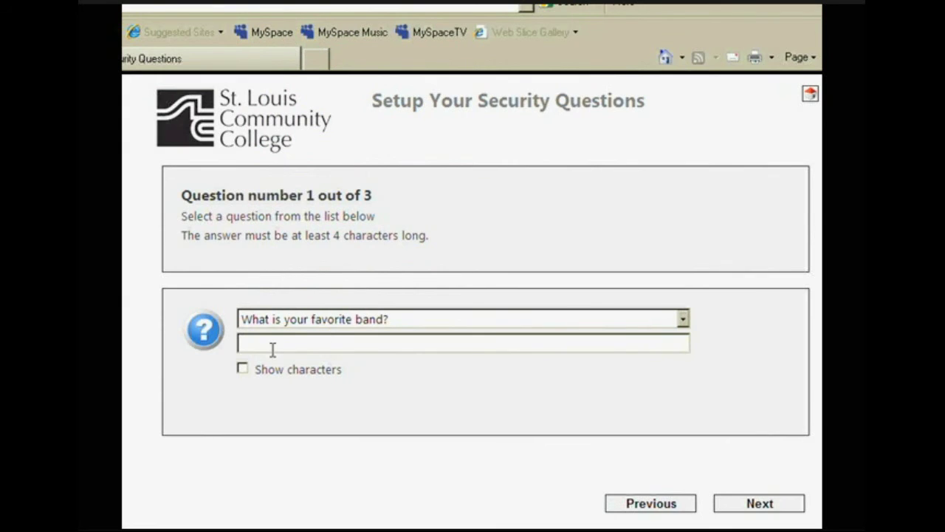
type("•••••••••••")
left_click(752, 508)
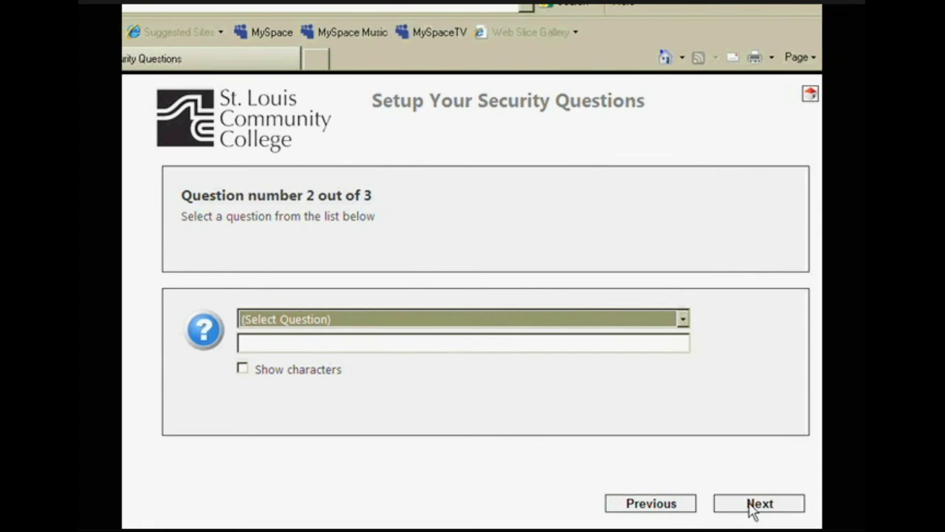
Set question 2 to 'In what city was your mother born?' and enter its answer.
left_click(683, 319)
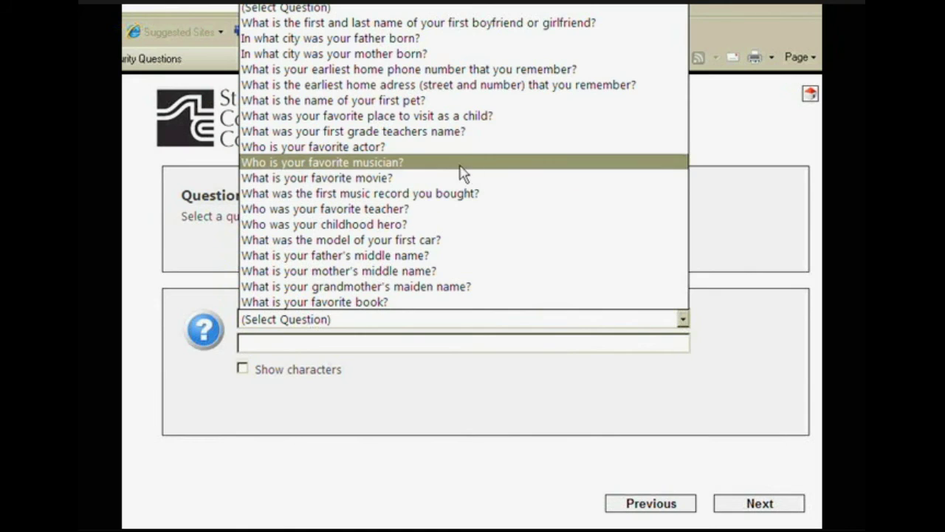
left_click(362, 54)
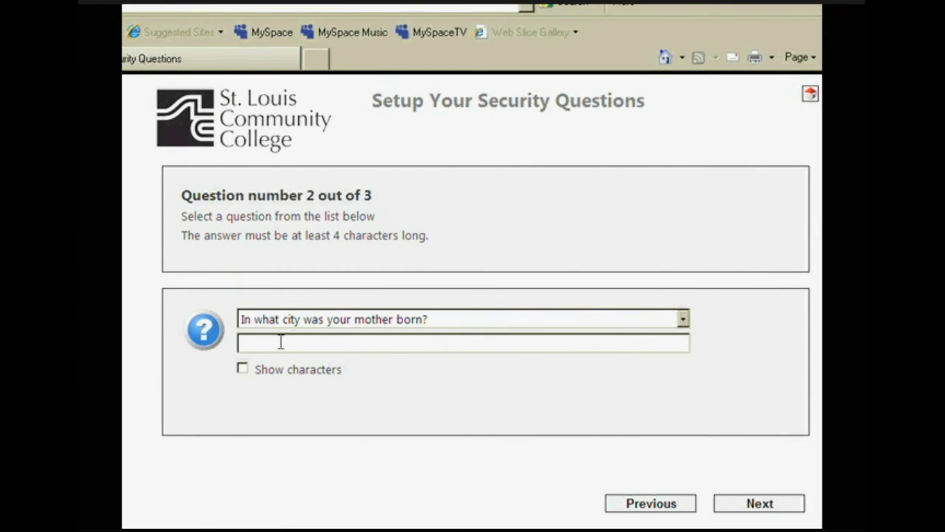
type("parisabcd")
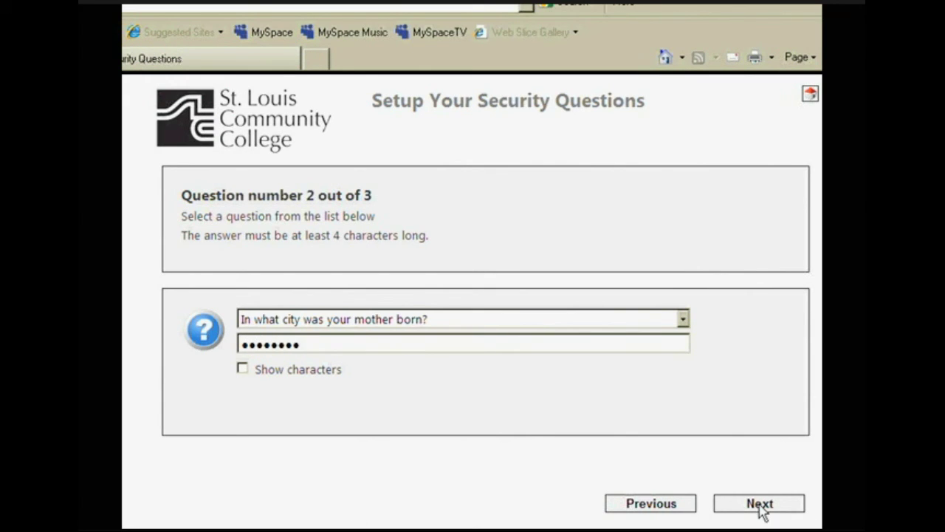
left_click(761, 505)
Set question 3 to 'What is the name of your first pet?', answer it, and reach the summary.
left_click(683, 321)
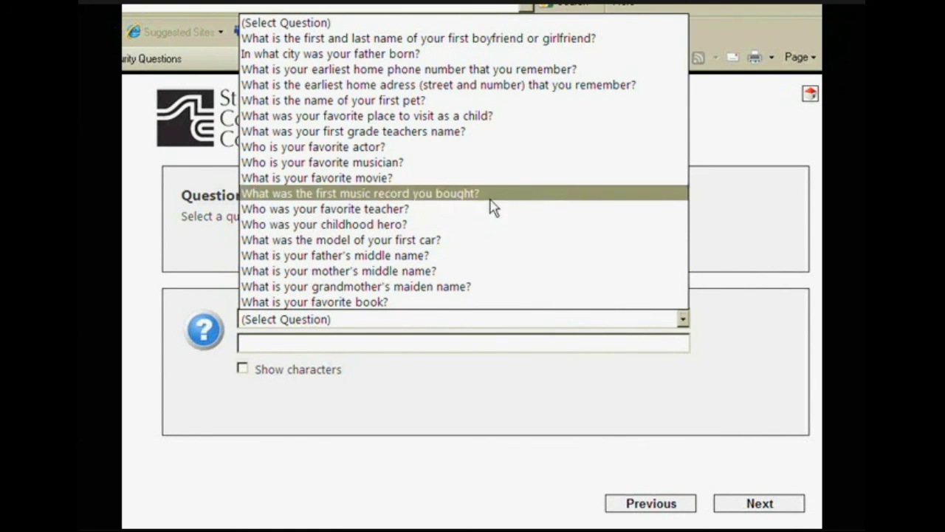
left_click(377, 100)
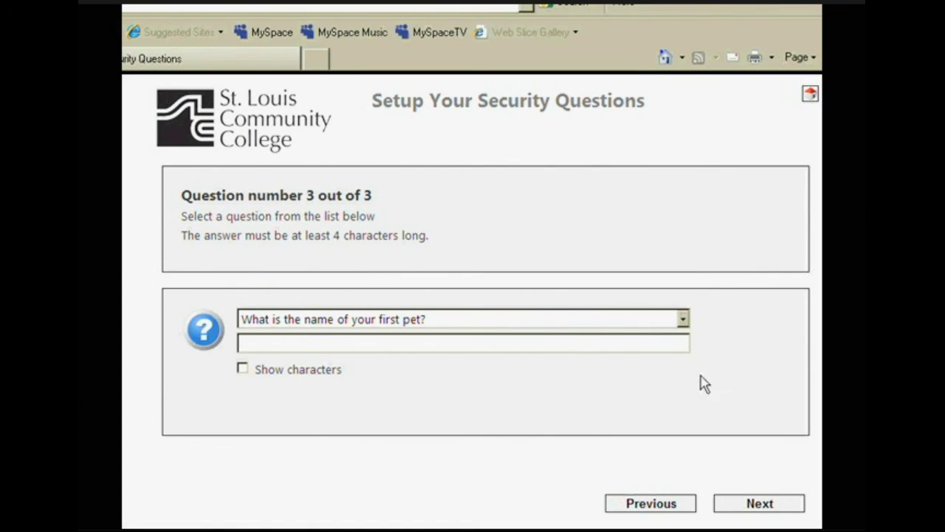
type("••••")
left_click(760, 508)
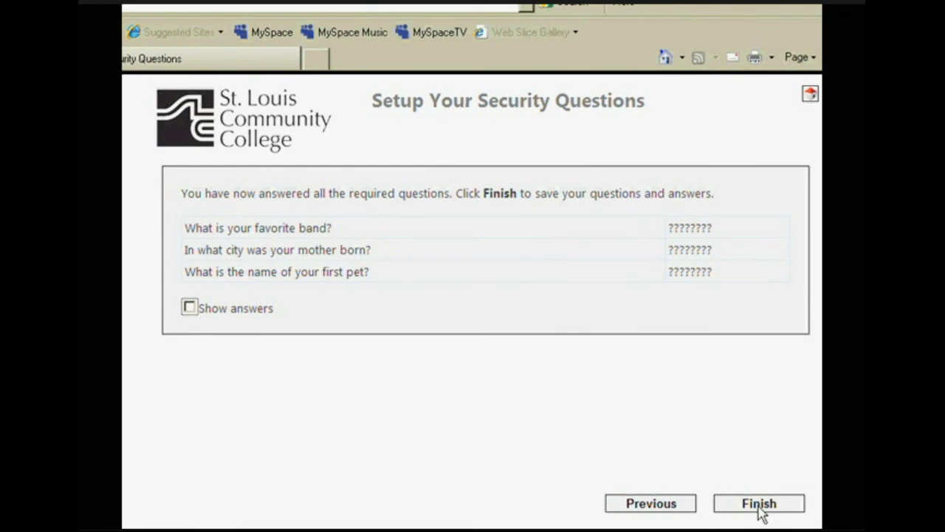